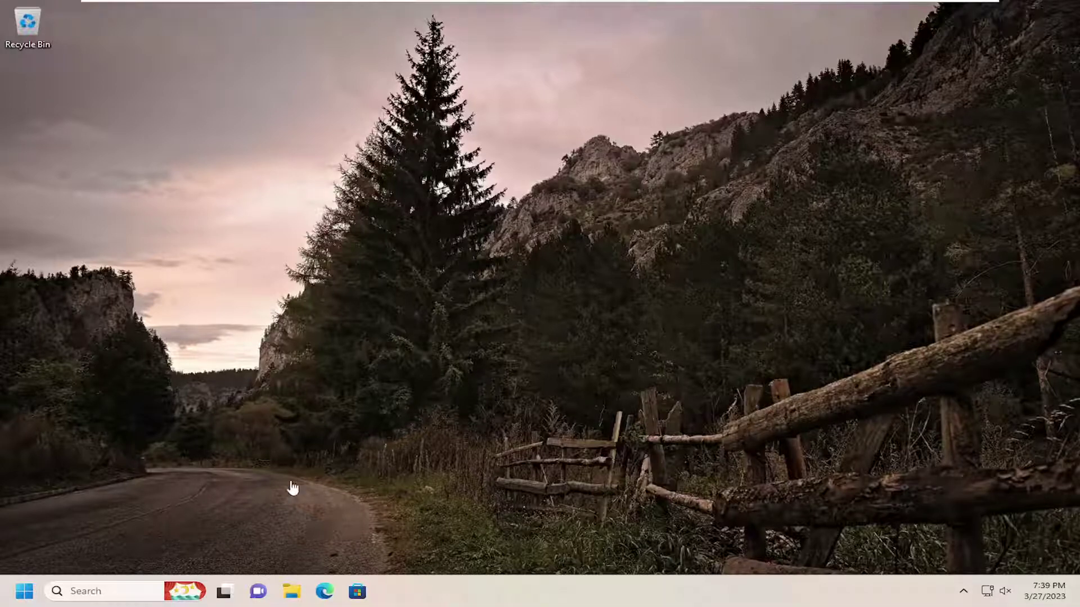
Step: Search the taskbar for 'update' and open the Check for updates (Windows Update) settings page
{"action": "left_click", "coordinate": [104, 596]}
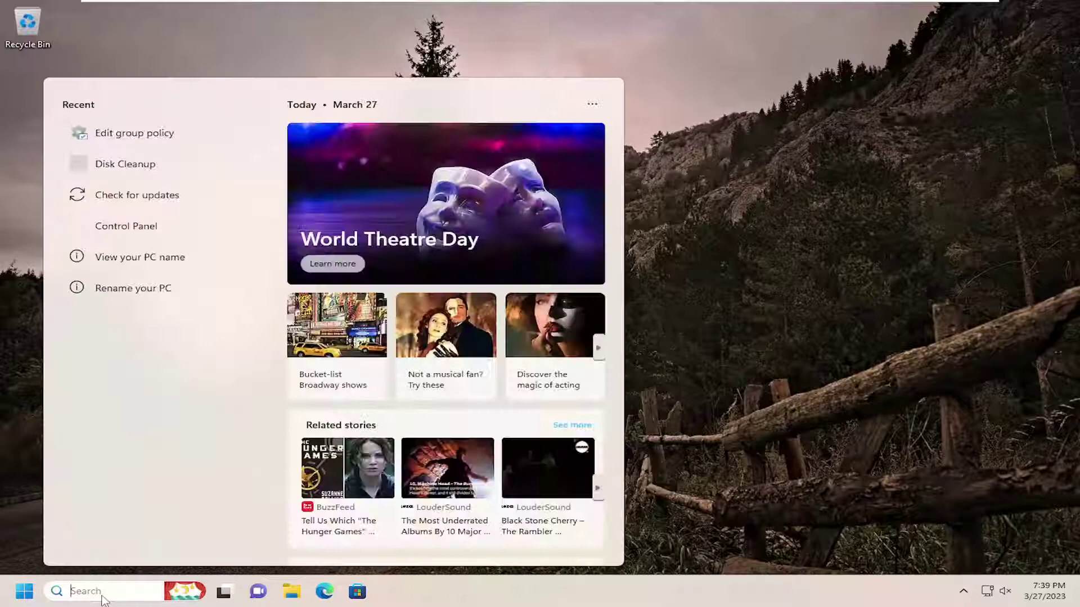
{"action": "type", "text": "update"}
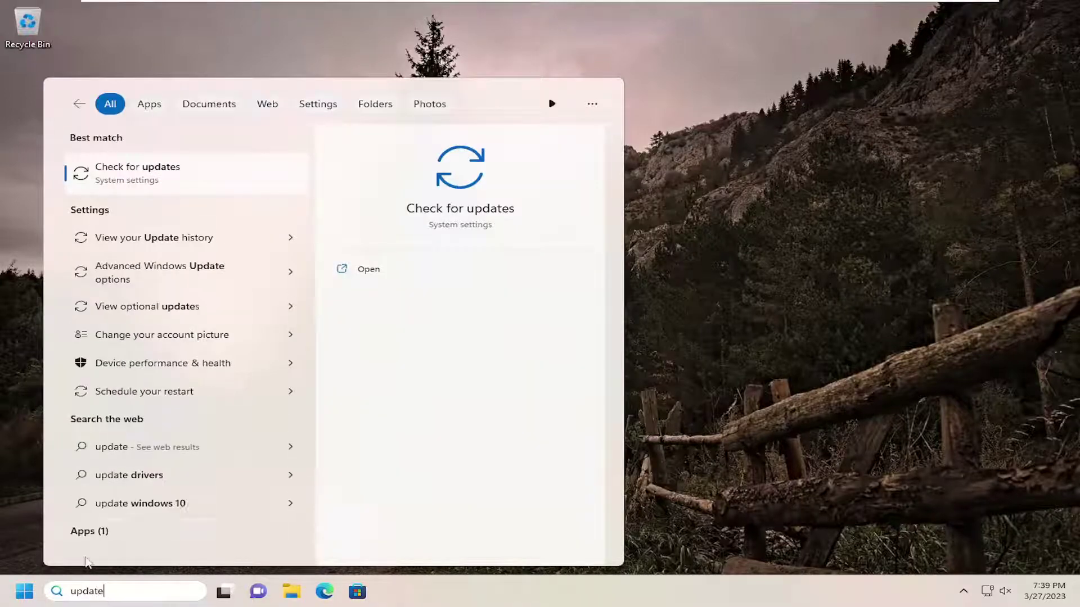
{"action": "left_click", "coordinate": [135, 181]}
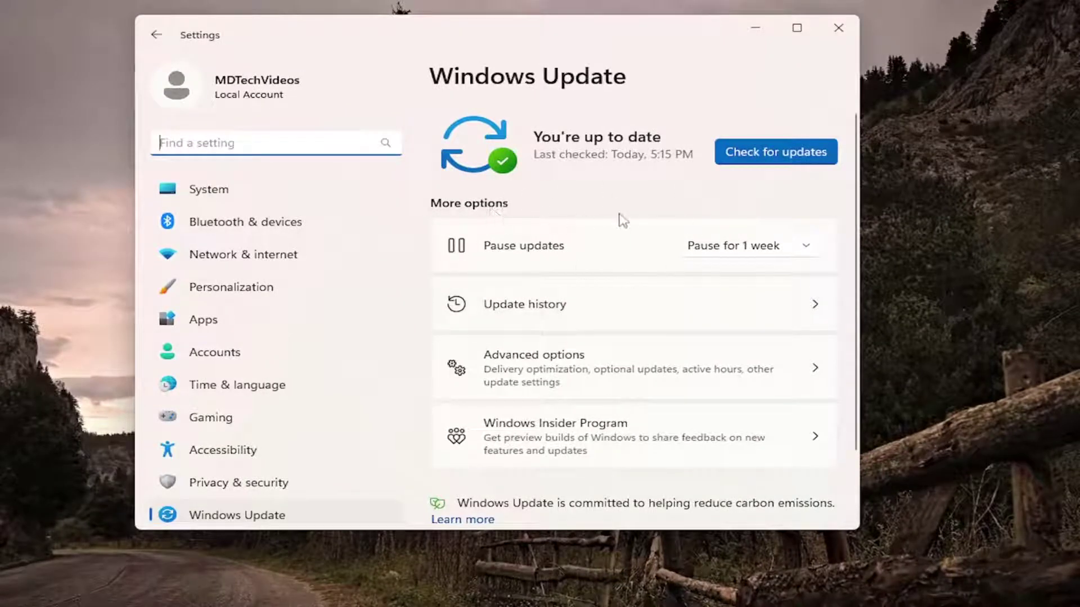
Step: Run a fresh Check for updates and confirm the PC is up to date as of 7:39 PM
{"action": "scroll", "coordinate": [596, 270], "scroll_direction": "down", "scroll_amount": 2}
{"action": "scroll", "coordinate": [592, 290], "scroll_direction": "up", "scroll_amount": 2}
{"action": "left_click", "coordinate": [730, 154]}
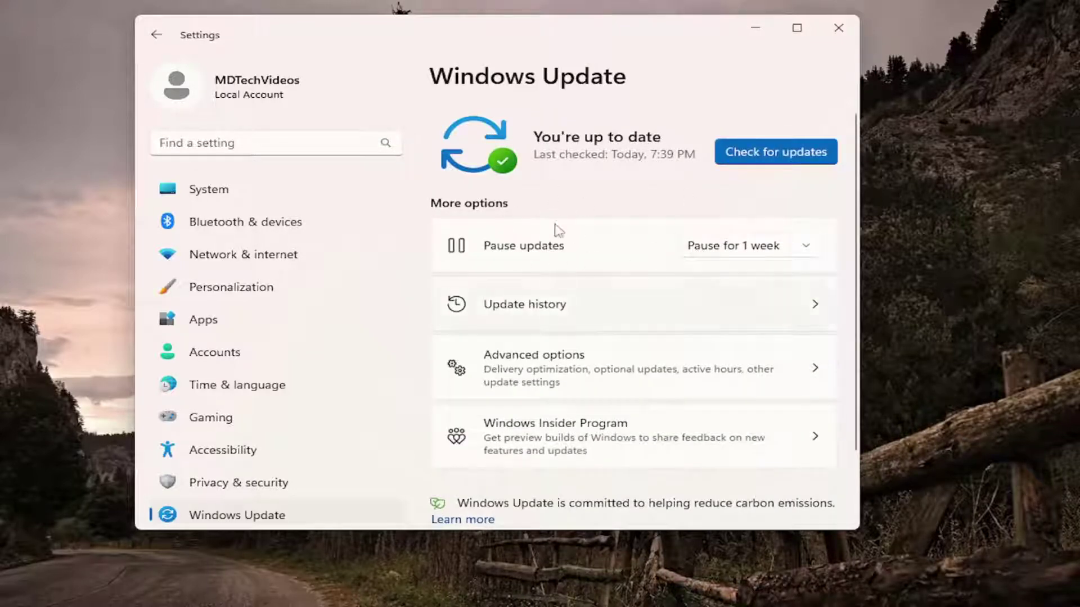
{"action": "scroll", "coordinate": [559, 315], "scroll_direction": "down", "scroll_amount": 2}
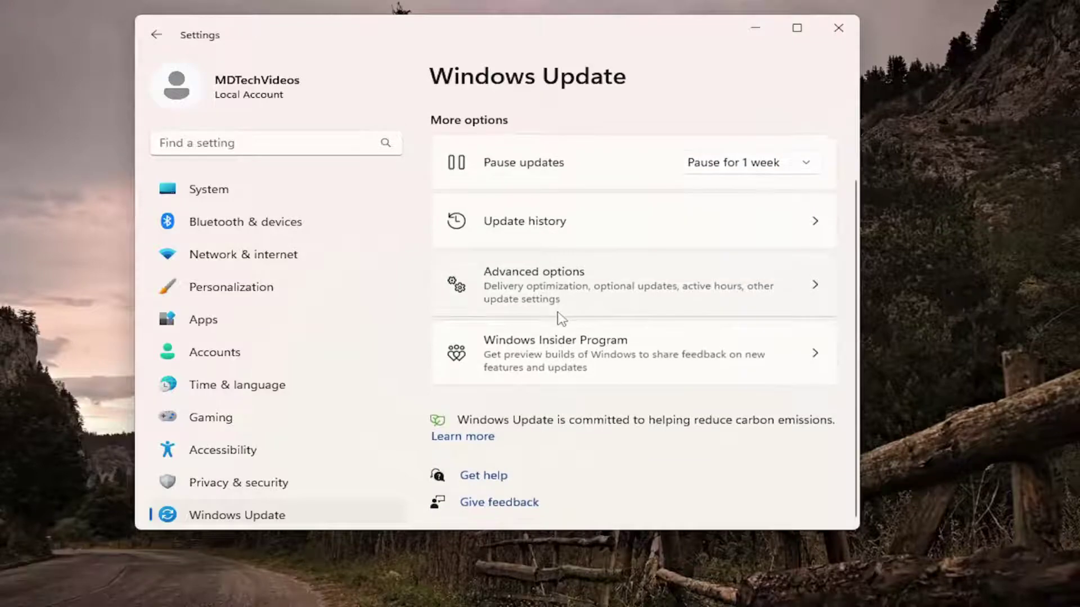
{"action": "scroll", "coordinate": [559, 316], "scroll_direction": "up", "scroll_amount": 2}
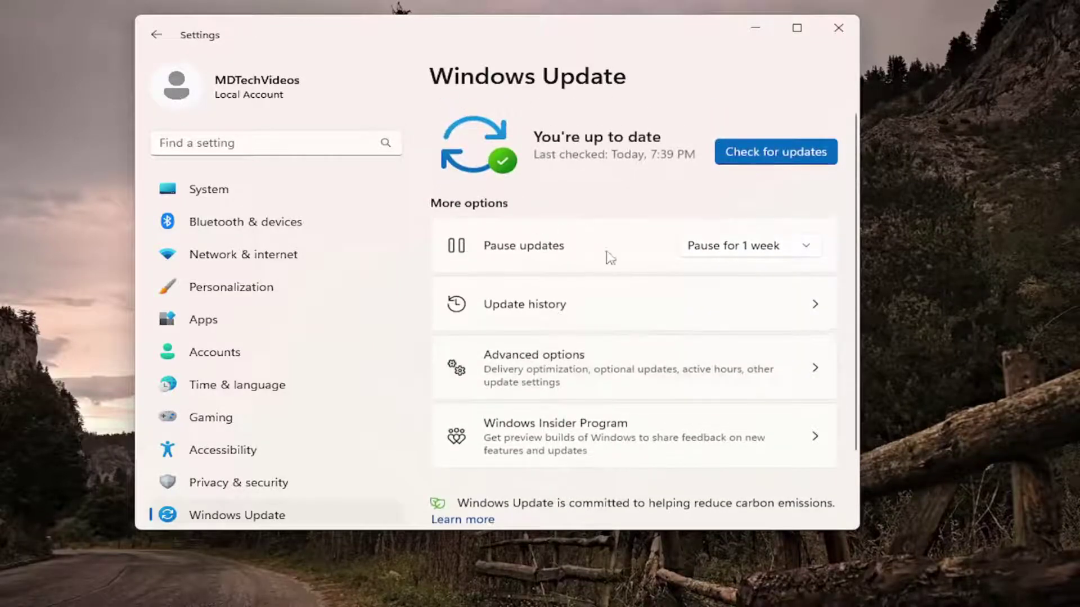
{"action": "scroll", "coordinate": [675, 194], "scroll_direction": "down", "scroll_amount": 2}
{"action": "scroll", "coordinate": [661, 214], "scroll_direction": "up", "scroll_amount": 2}
Step: Confirm under Advanced options that no optional updates are available, then return to Windows Update
{"action": "left_click", "coordinate": [553, 370]}
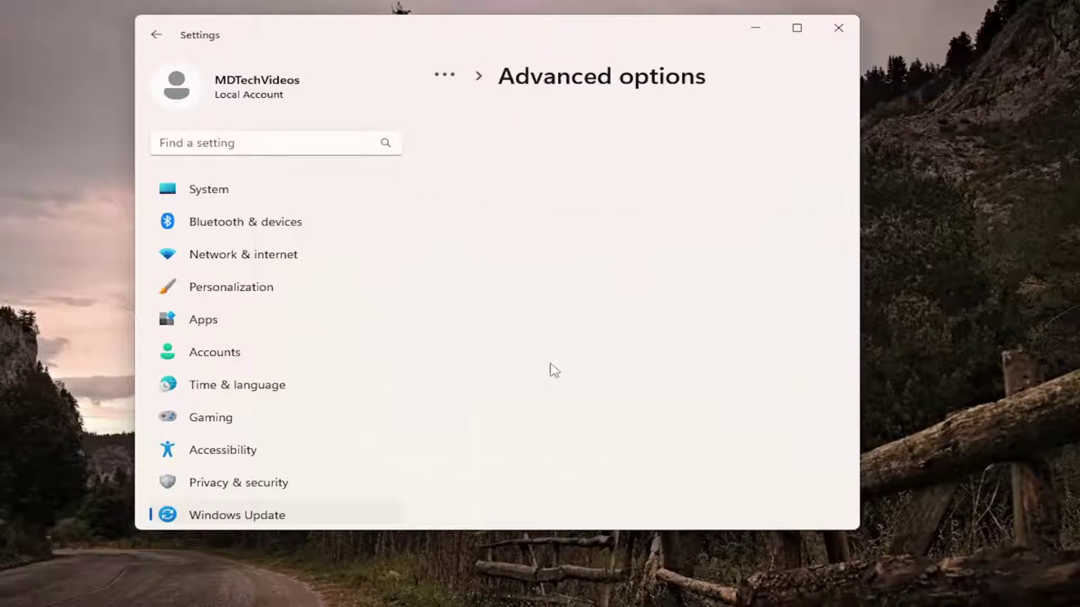
{"action": "scroll", "coordinate": [576, 252], "scroll_direction": "down", "scroll_amount": 5}
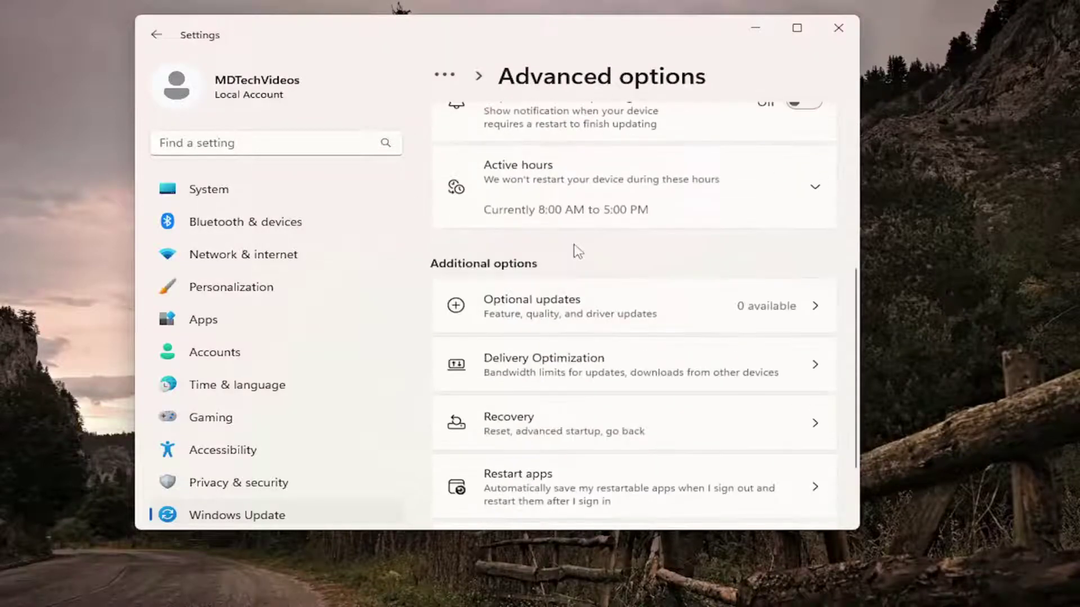
{"action": "left_click", "coordinate": [544, 314]}
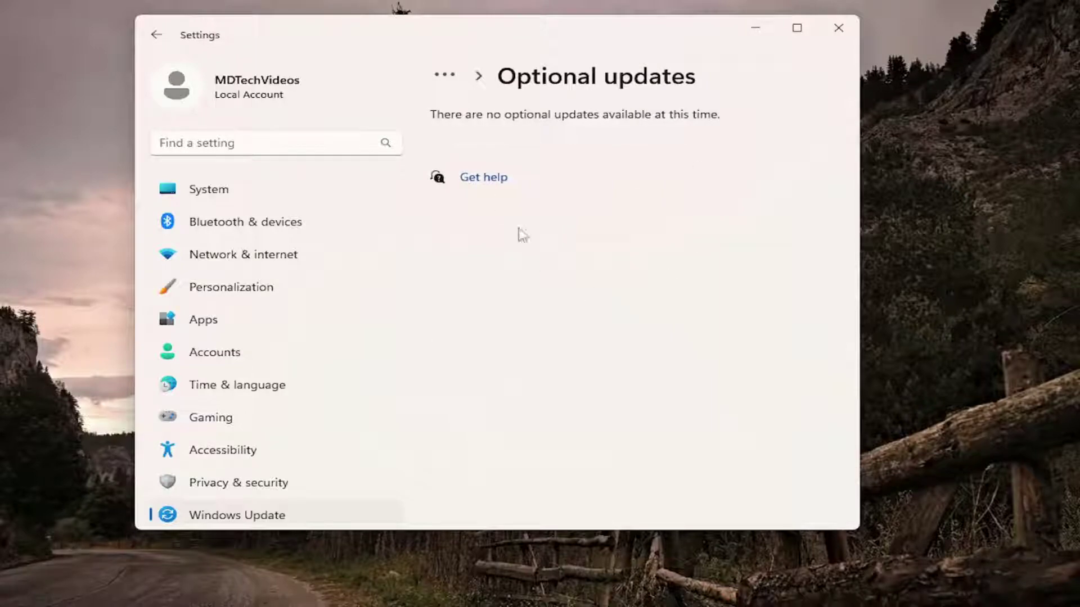
{"action": "left_click", "coordinate": [157, 34]}
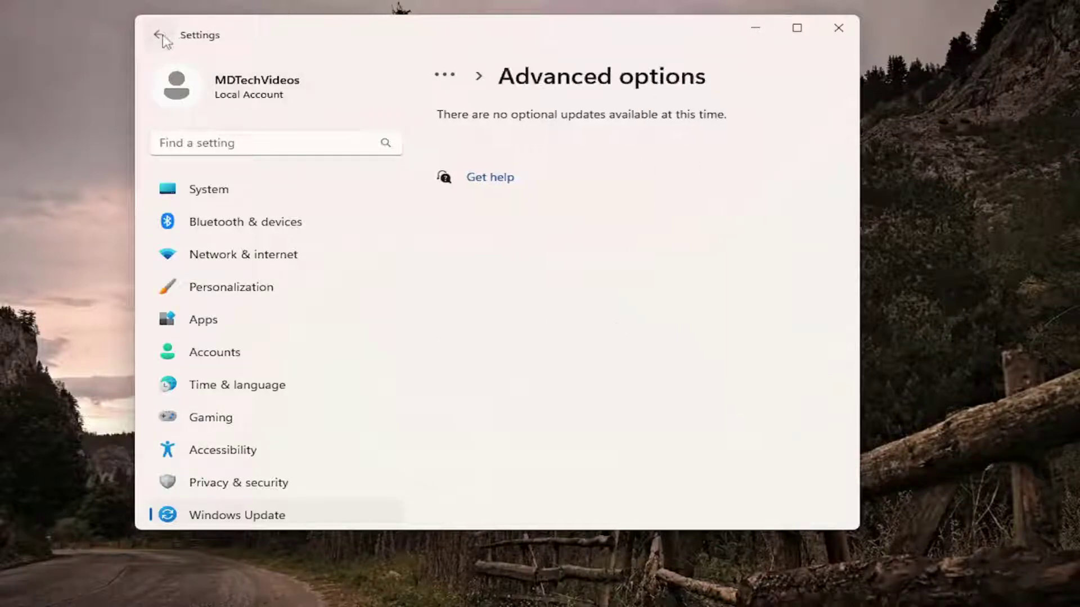
{"action": "left_click", "coordinate": [157, 35]}
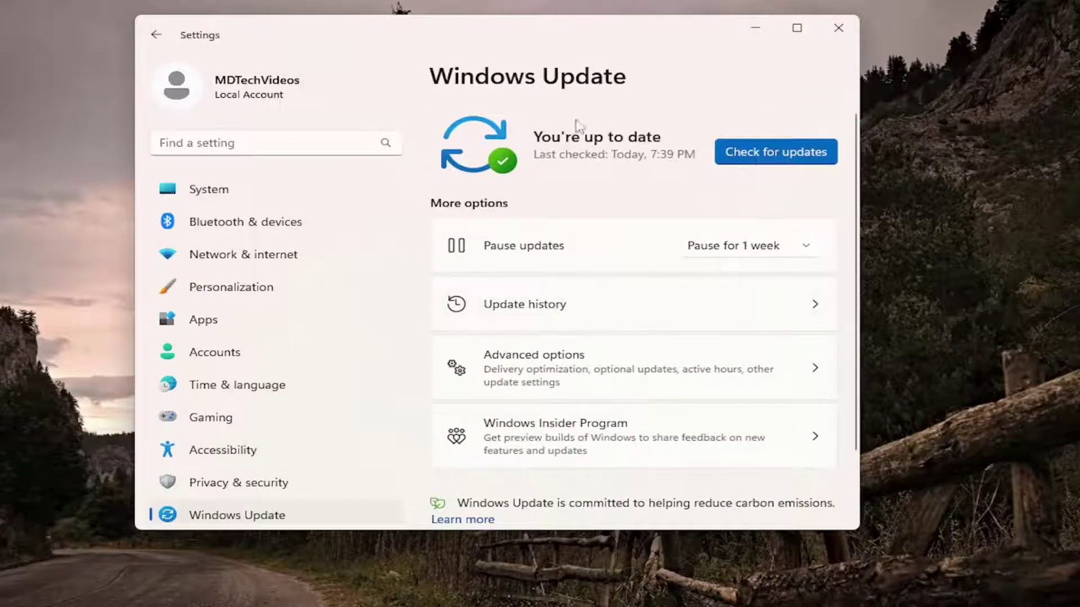
Step: Close Settings and search Google in Edge for 'windows 11 media creation tool'
{"action": "left_click", "coordinate": [849, 27]}
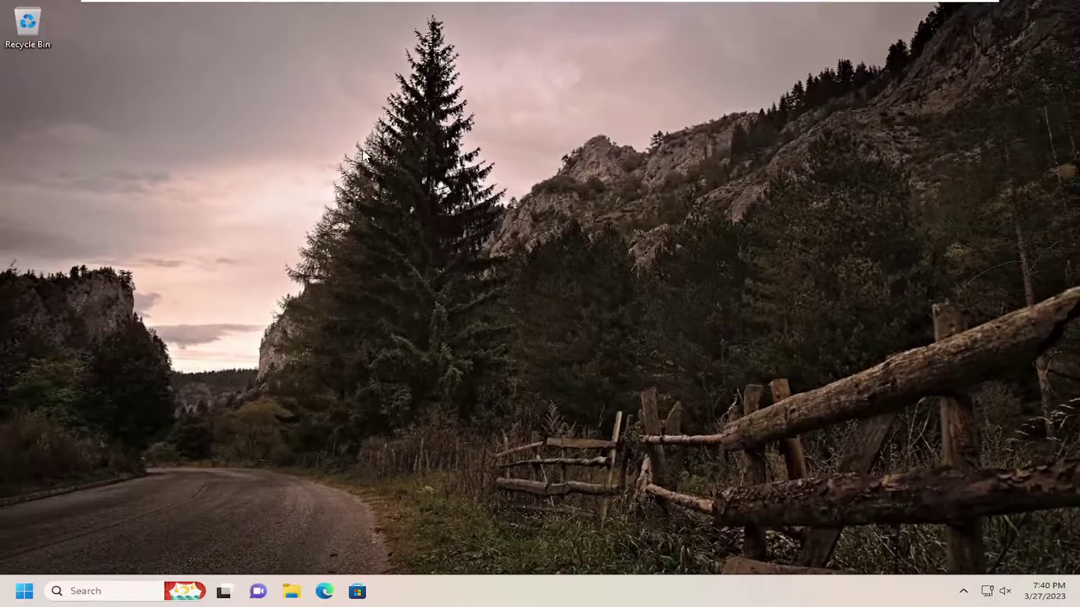
{"action": "left_click", "coordinate": [325, 591]}
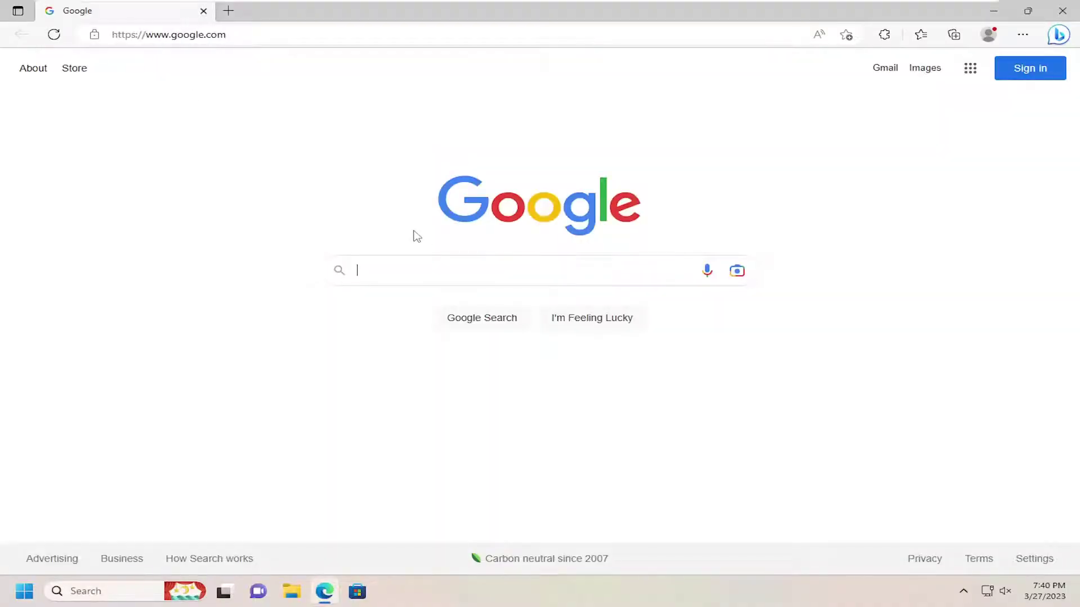
{"action": "type", "text": "windows 11 media"}
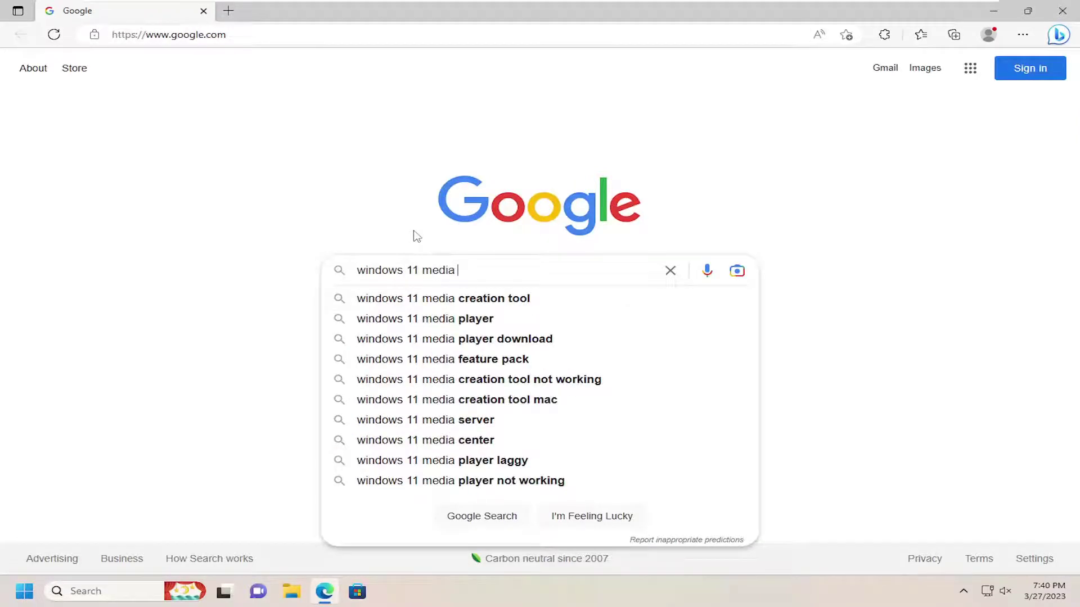
{"action": "key", "text": "Down"}
{"action": "key", "text": "Return"}
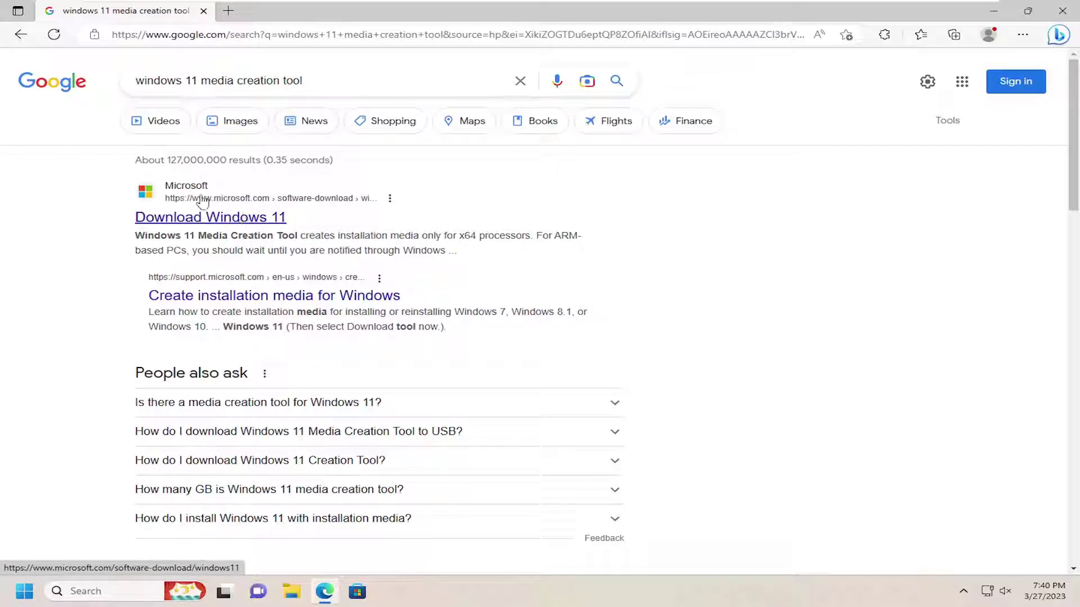
Step: Open Microsoft's Download Windows 11 page and review its Installation Assistant, Media, and ISO options
{"action": "left_click", "coordinate": [241, 224]}
{"action": "scroll", "coordinate": [153, 185], "scroll_direction": "down", "scroll_amount": 5}
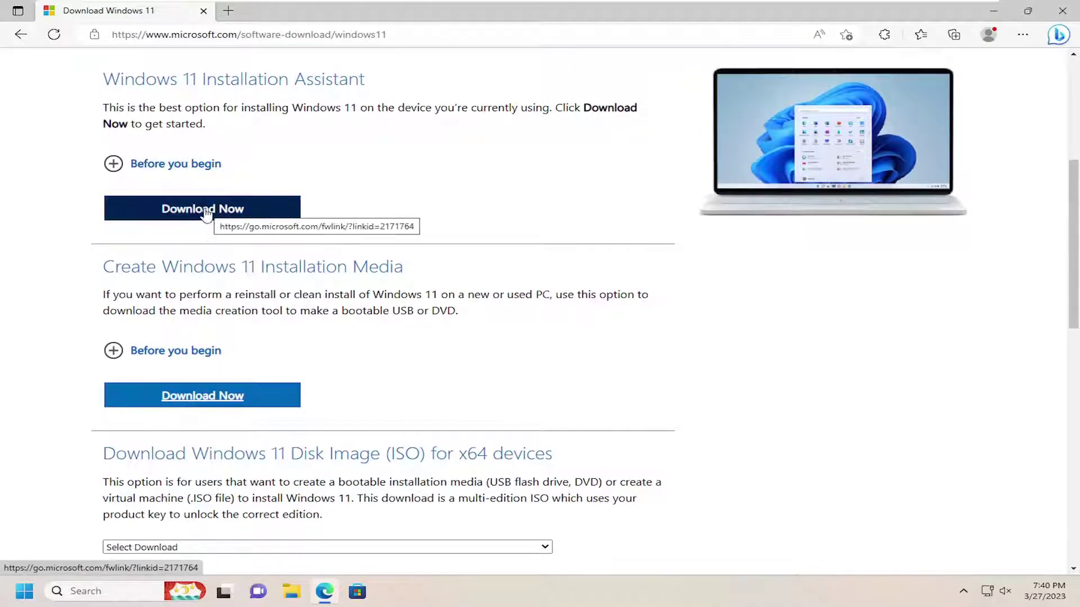
{"action": "scroll", "coordinate": [211, 213], "scroll_direction": "down", "scroll_amount": 1}
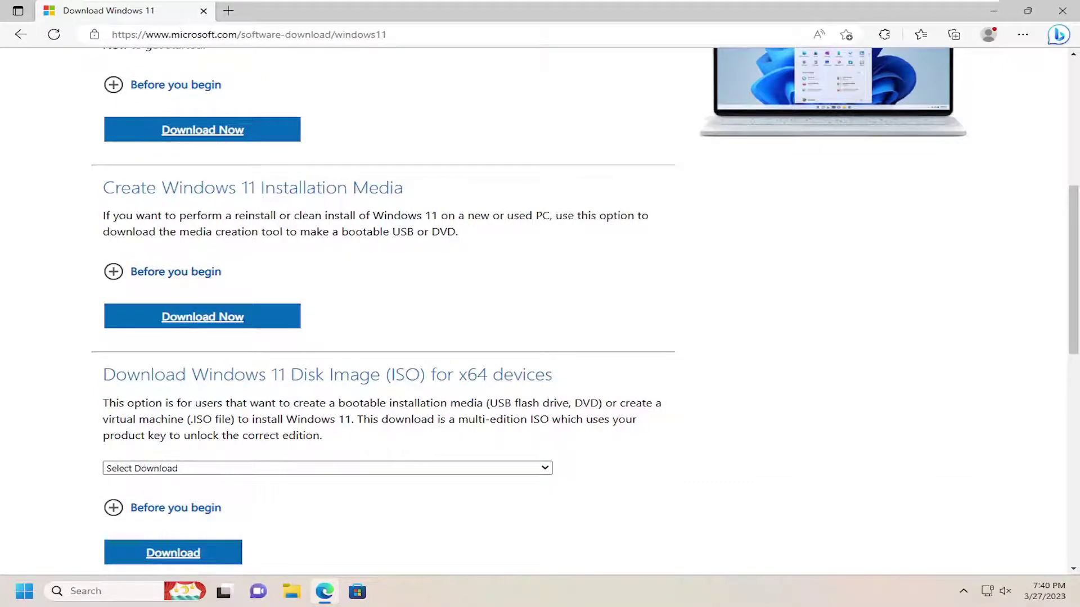
{"action": "scroll", "coordinate": [272, 354], "scroll_direction": "up", "scroll_amount": 1}
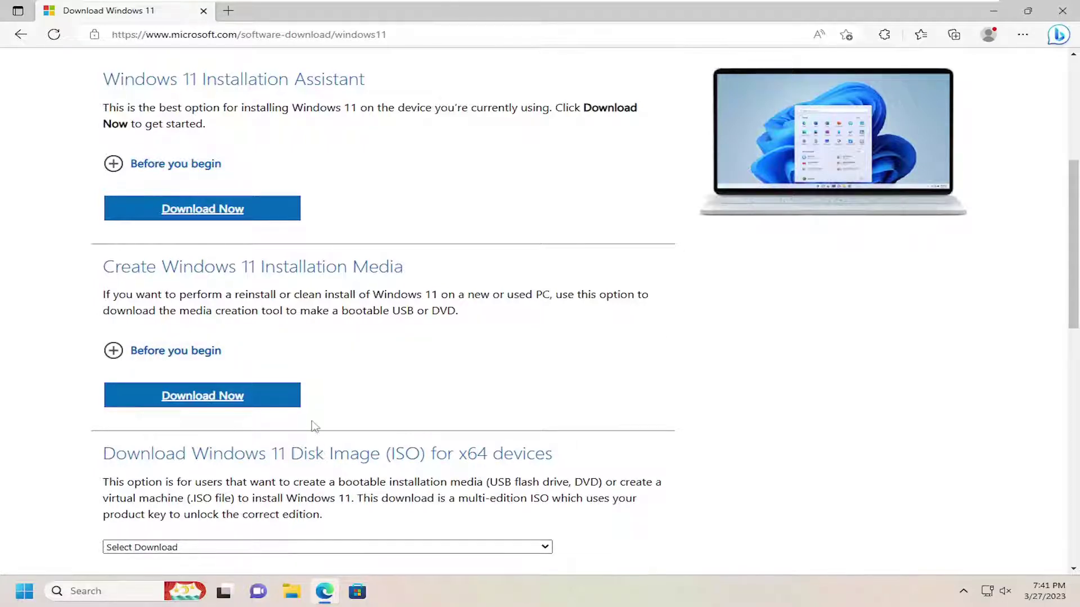
{"action": "scroll", "coordinate": [311, 424], "scroll_direction": "up", "scroll_amount": 2}
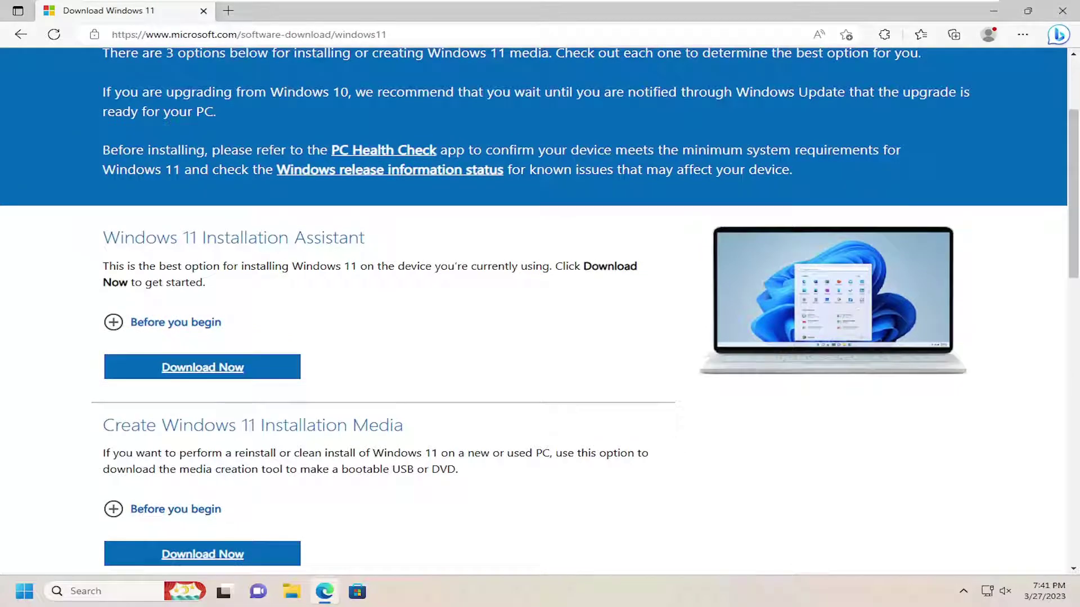
Step: Download and run Windows11InstallationAssistant.exe, confirm the latest Windows 11 is installed, then close it and Edge
{"action": "left_click", "coordinate": [204, 369]}
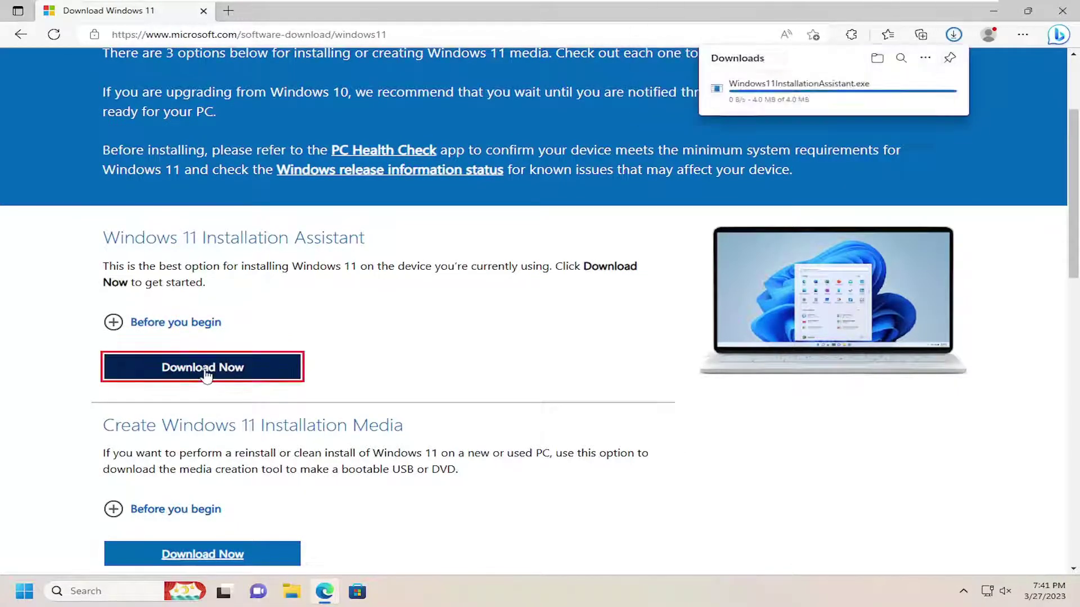
{"action": "left_click", "coordinate": [777, 85]}
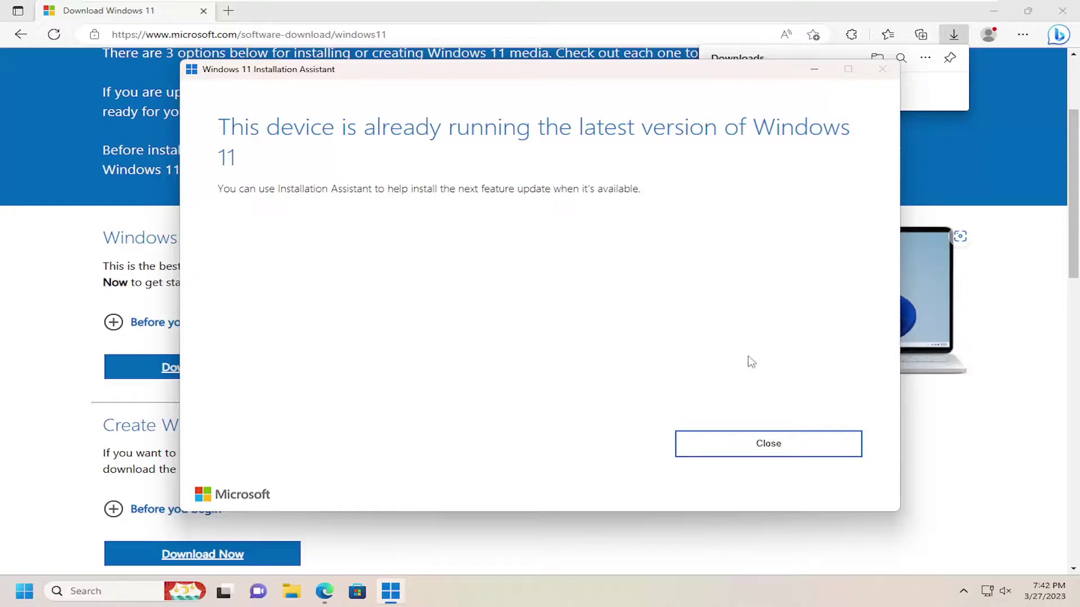
{"action": "left_click", "coordinate": [755, 440]}
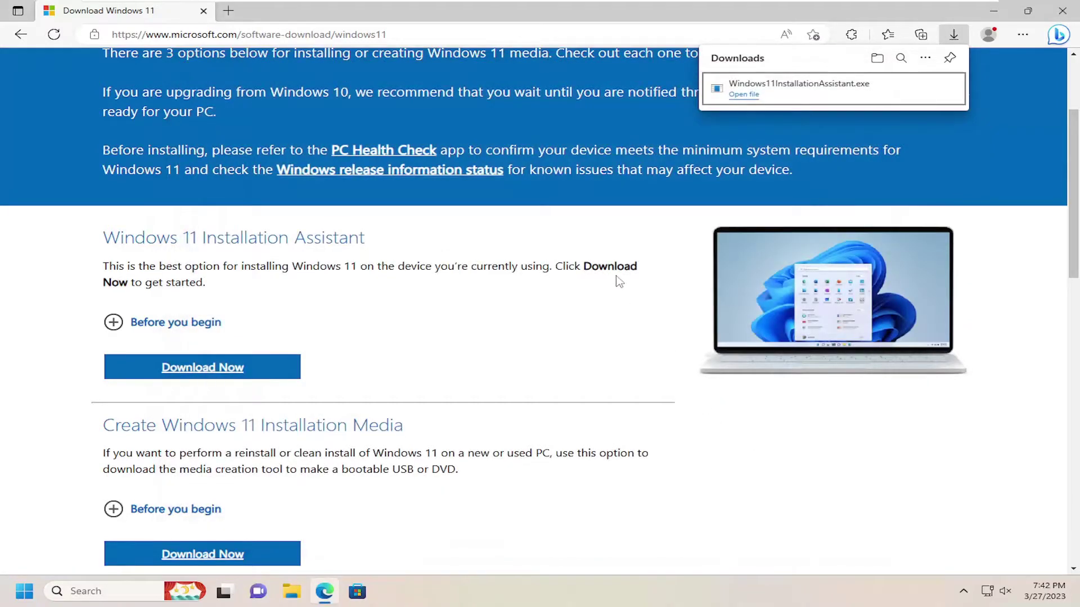
{"action": "left_click", "coordinate": [629, 230]}
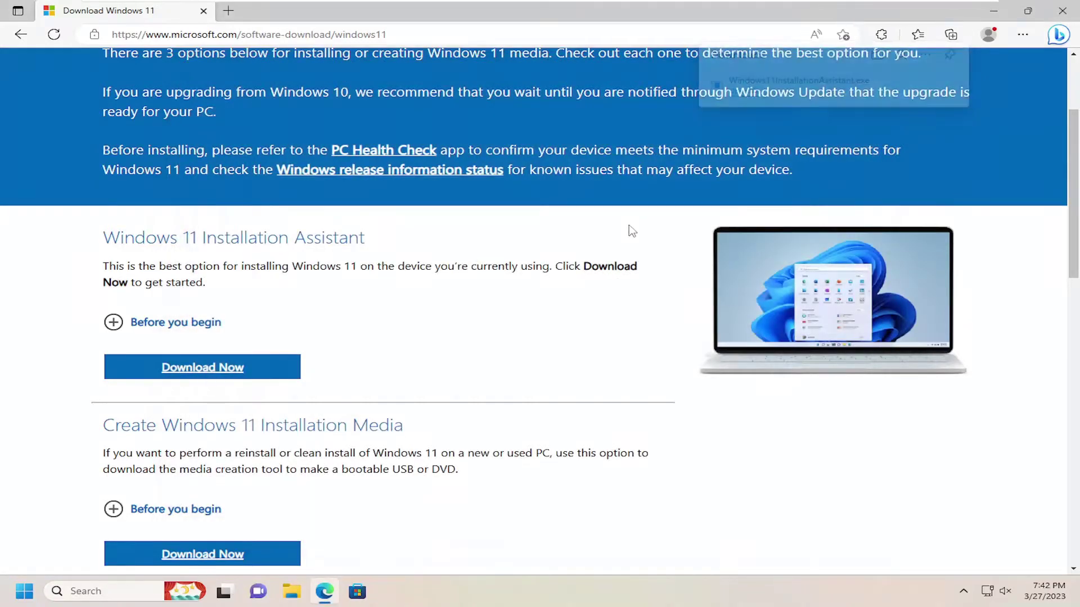
{"action": "left_click", "coordinate": [1063, 12]}
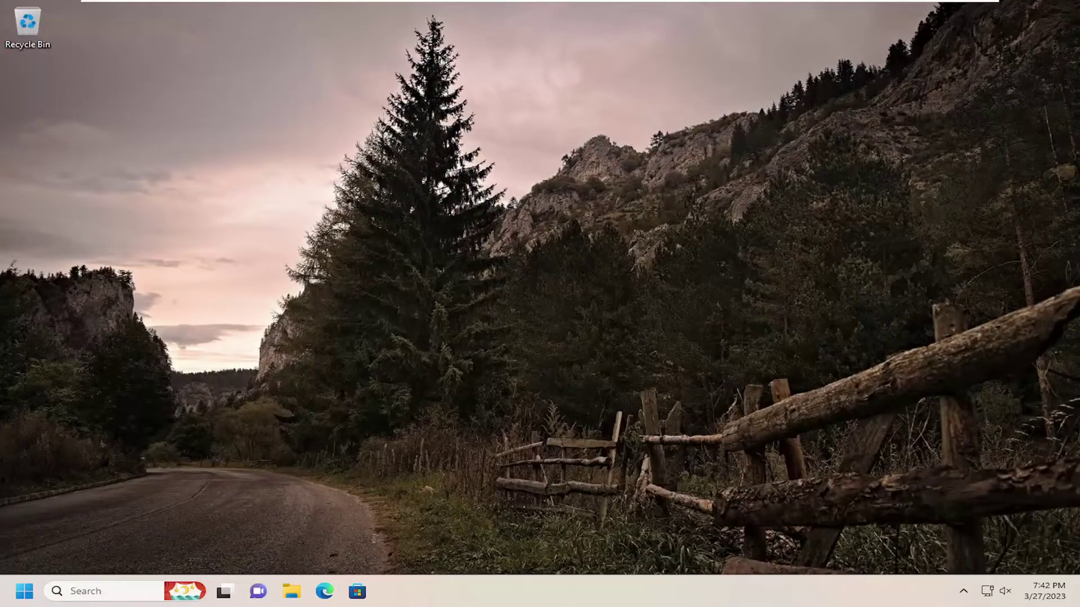